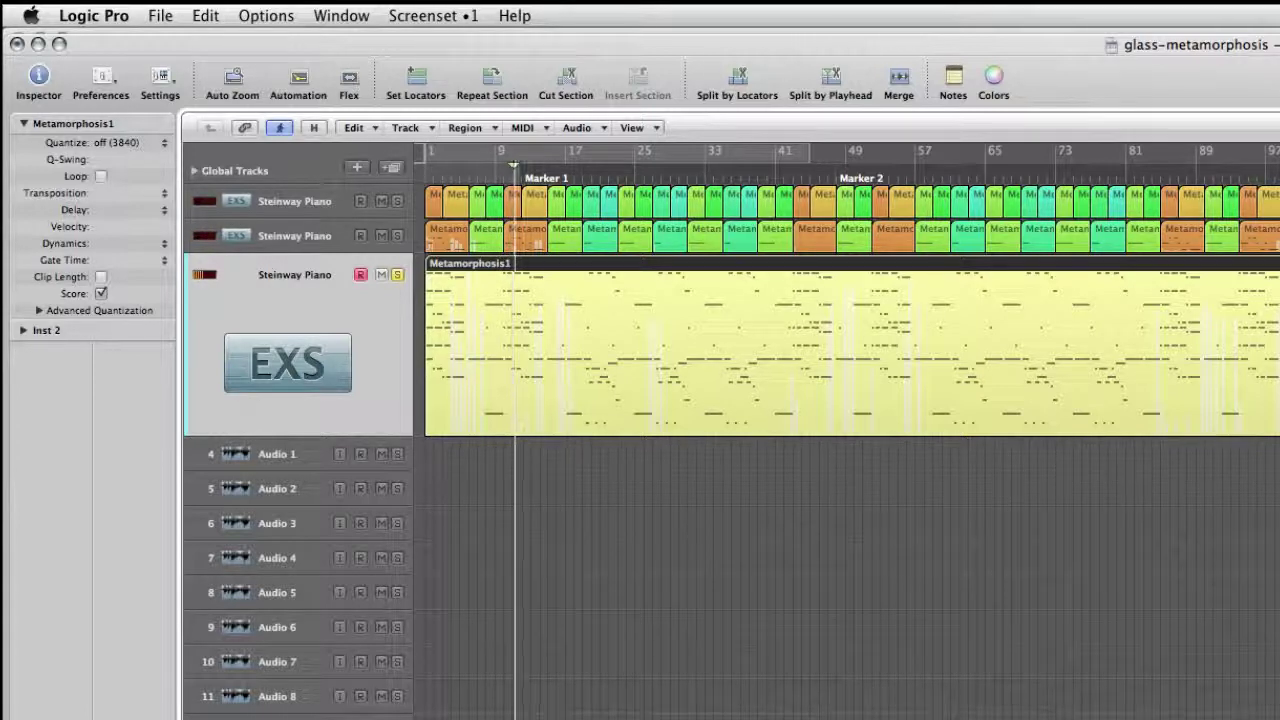
Stop playback and zoom in, then out, on track 1's cut sections around bars 88–94
{"action": "key", "text": "space"}
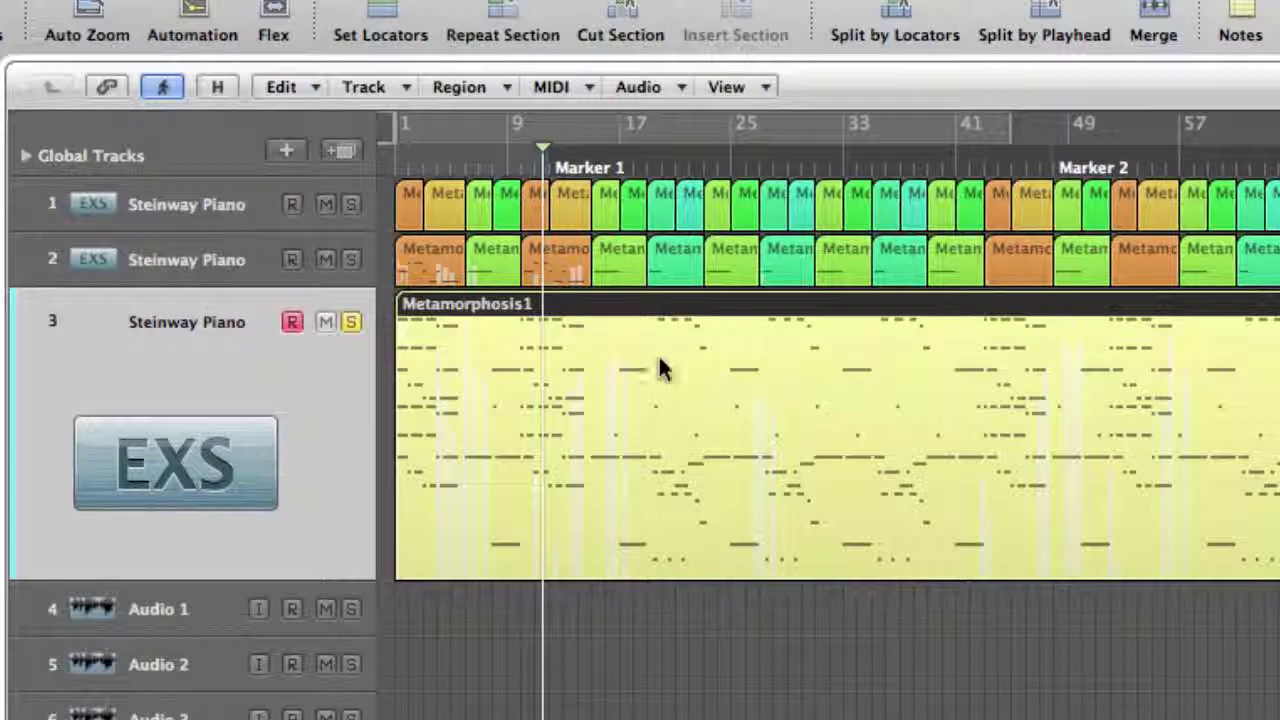
{"action": "left_click", "coordinate": [197, 205]}
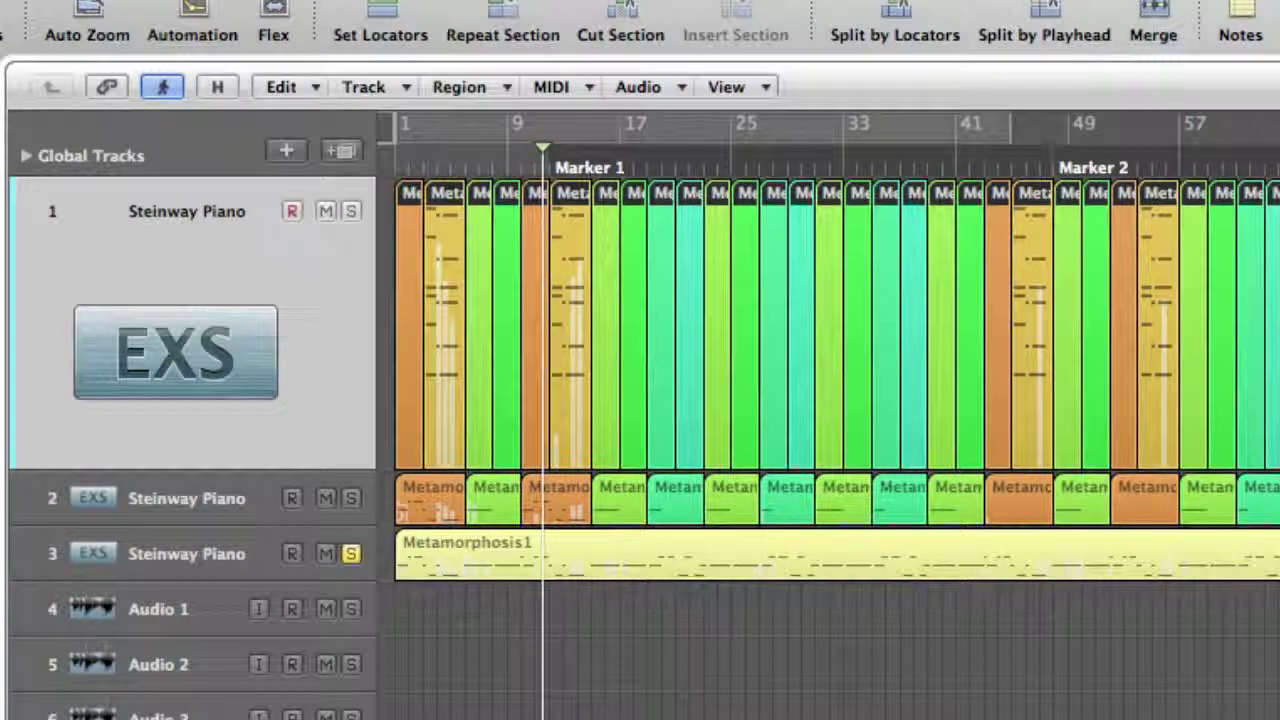
{"action": "key", "text": "super+Right"}
{"action": "key", "text": "super+Right"}
{"action": "key", "text": "super+Right"}
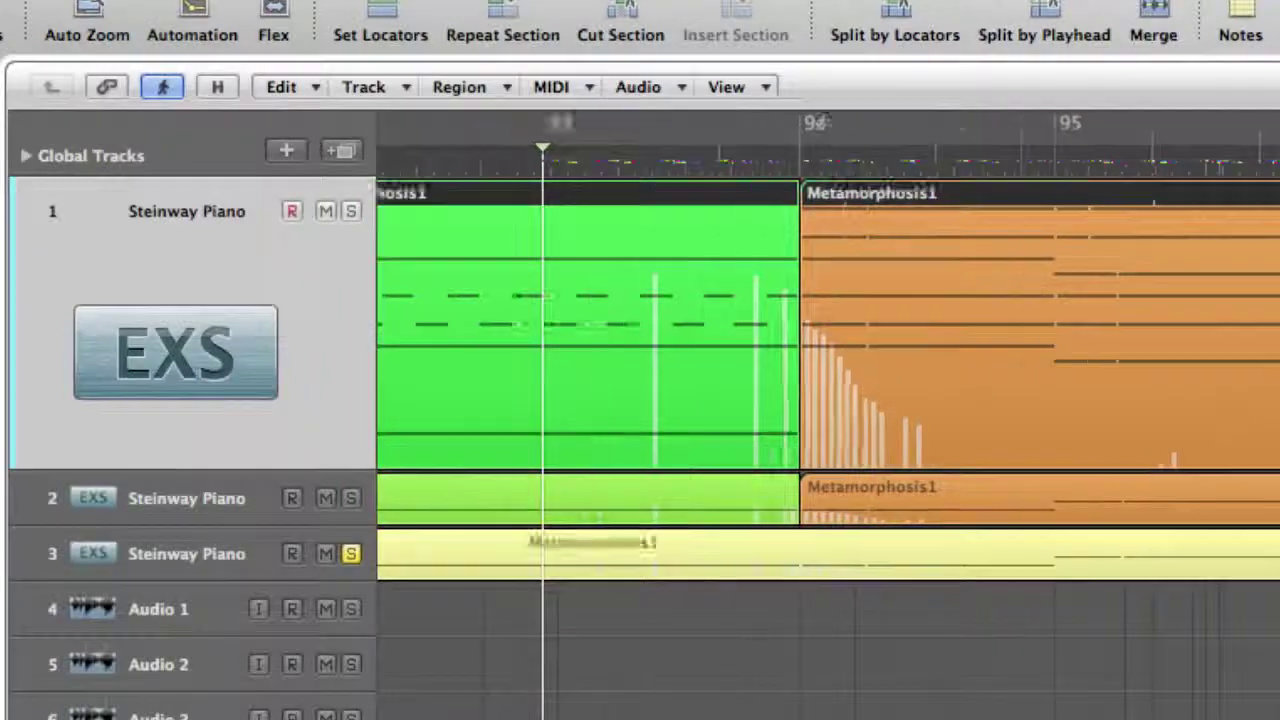
{"action": "key", "text": "super+Left"}
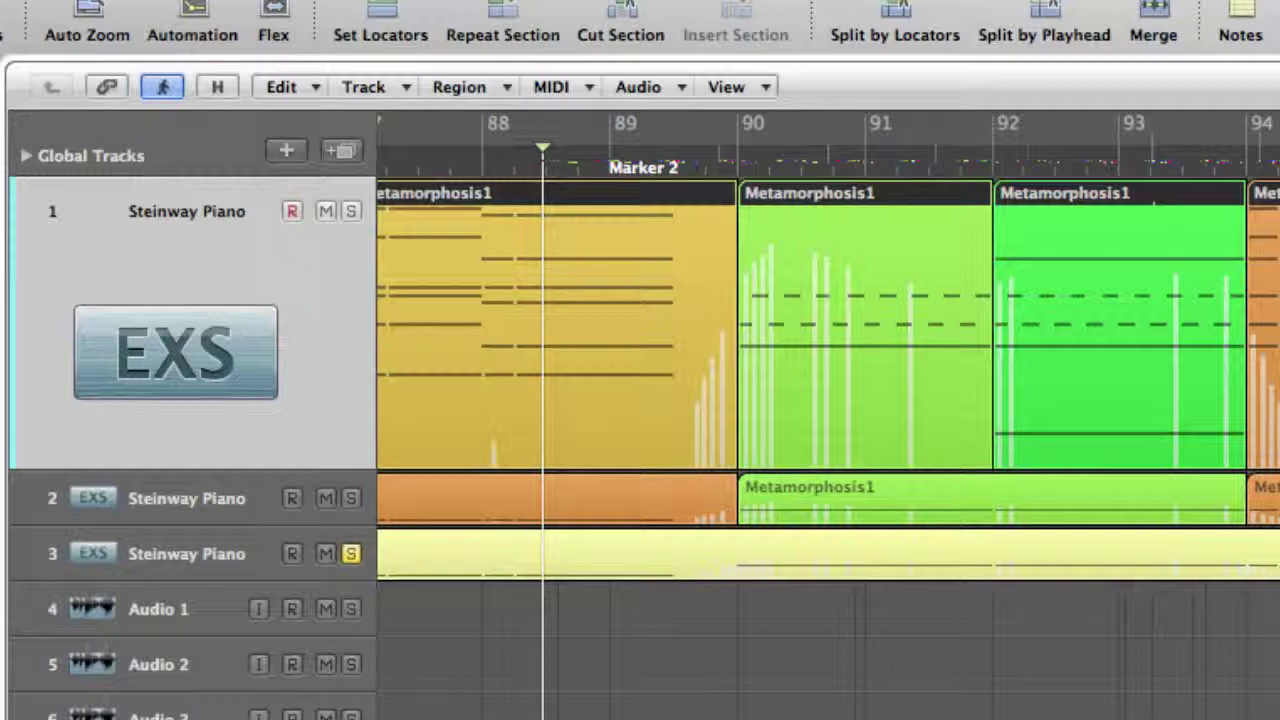
Select track 2 so its own cut Metamorphosis sections expand in view
{"action": "left_click", "coordinate": [261, 512]}
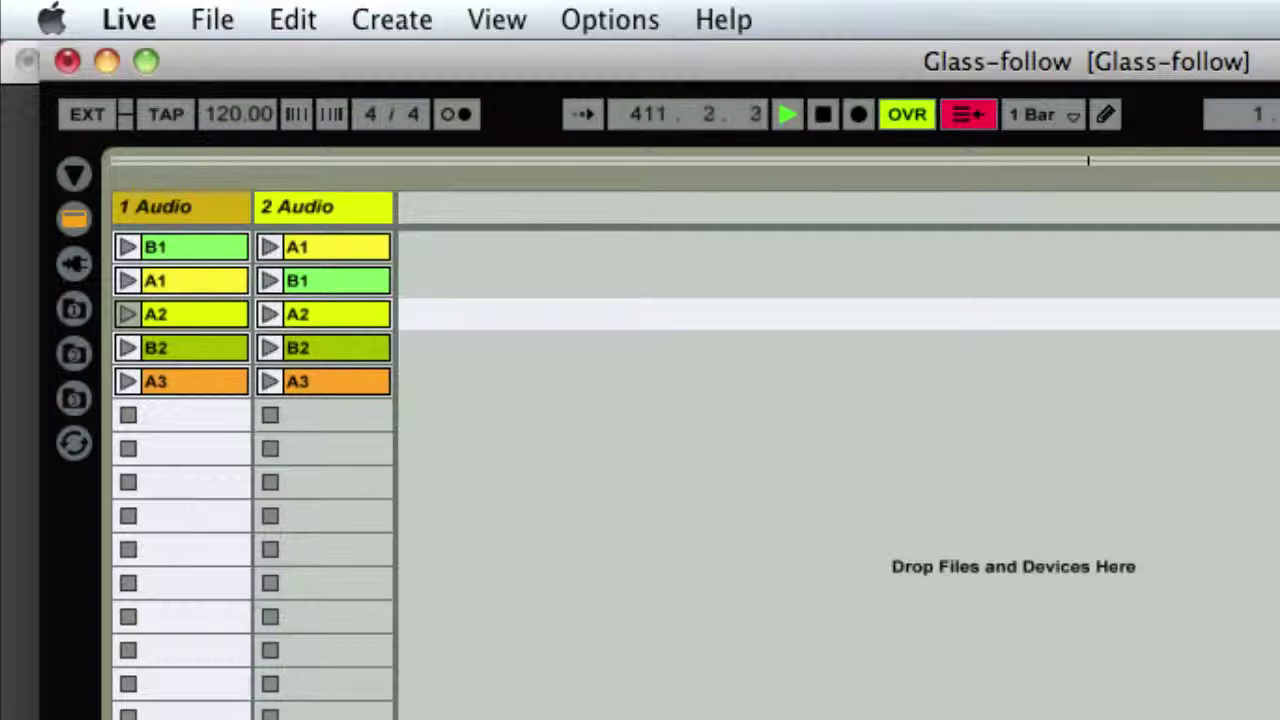
Select the second audio track holding the B1, A1, A2, B2 and A3 clips
{"action": "left_click", "coordinate": [343, 203]}
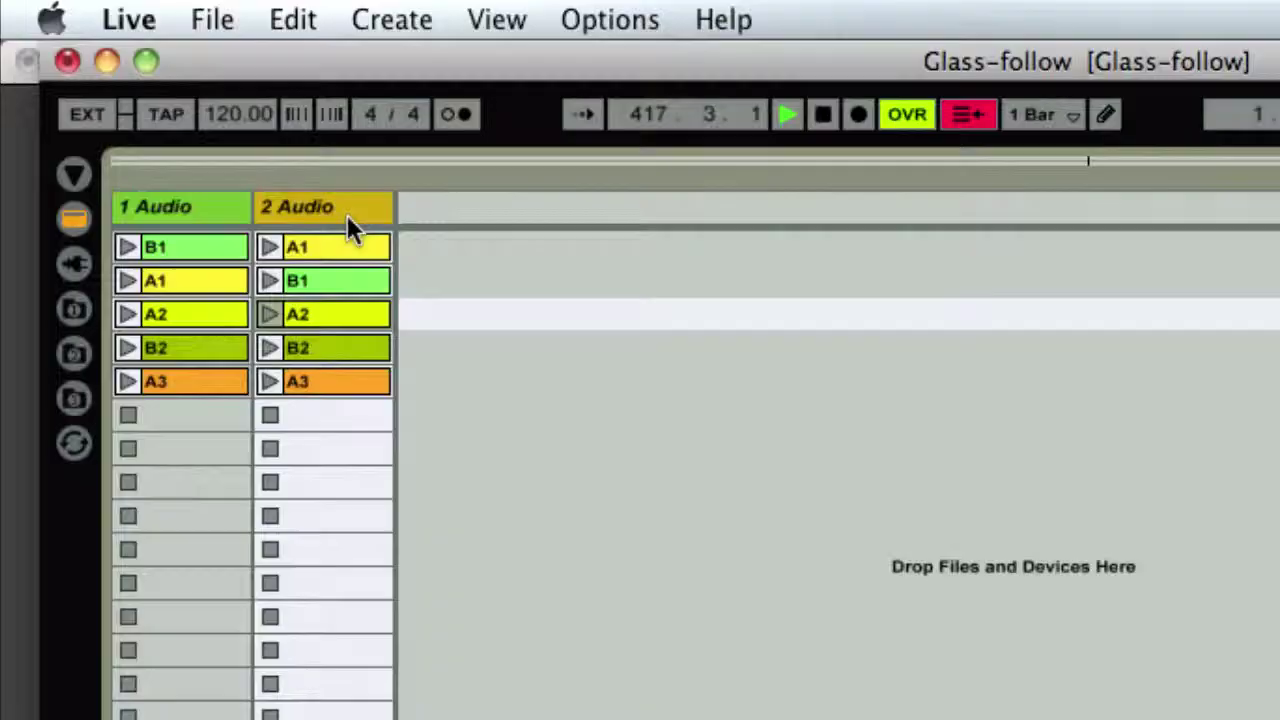
Show the recorded Arrangement view with the insert marker placed near bar 119
{"action": "key", "text": "Tab"}
{"action": "left_click", "coordinate": [966, 181]}
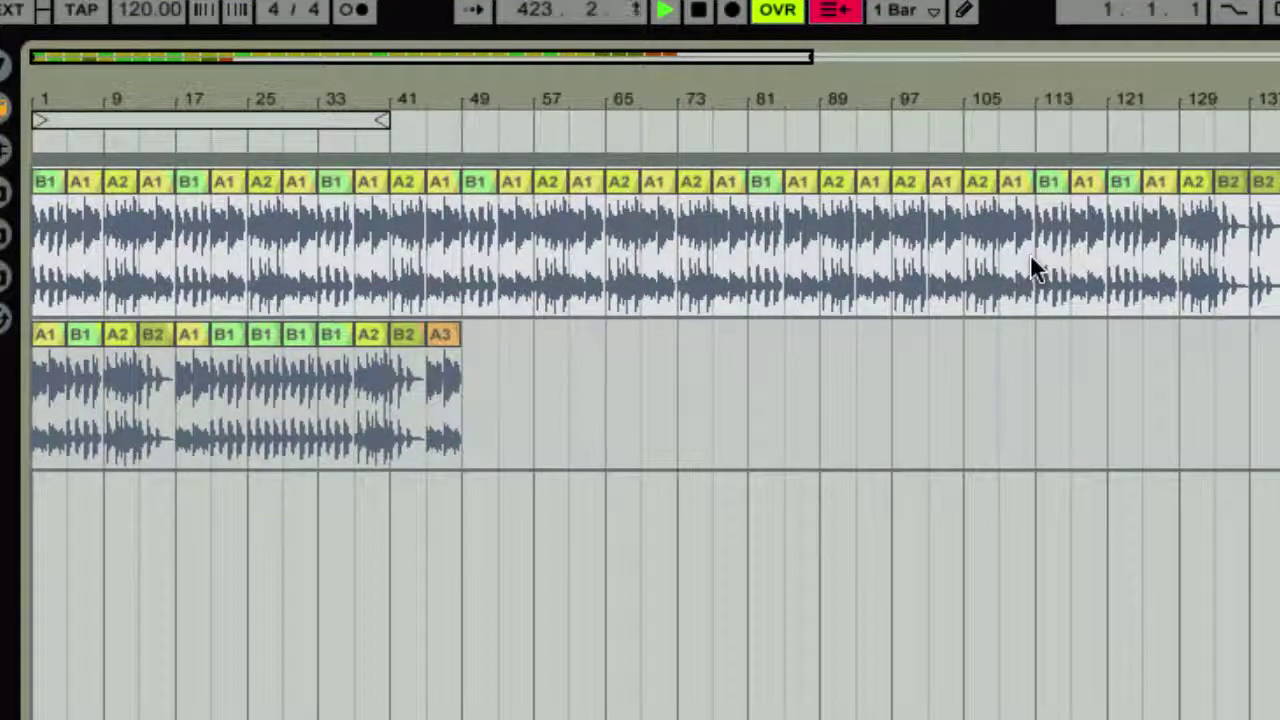
{"action": "left_click", "coordinate": [1107, 415]}
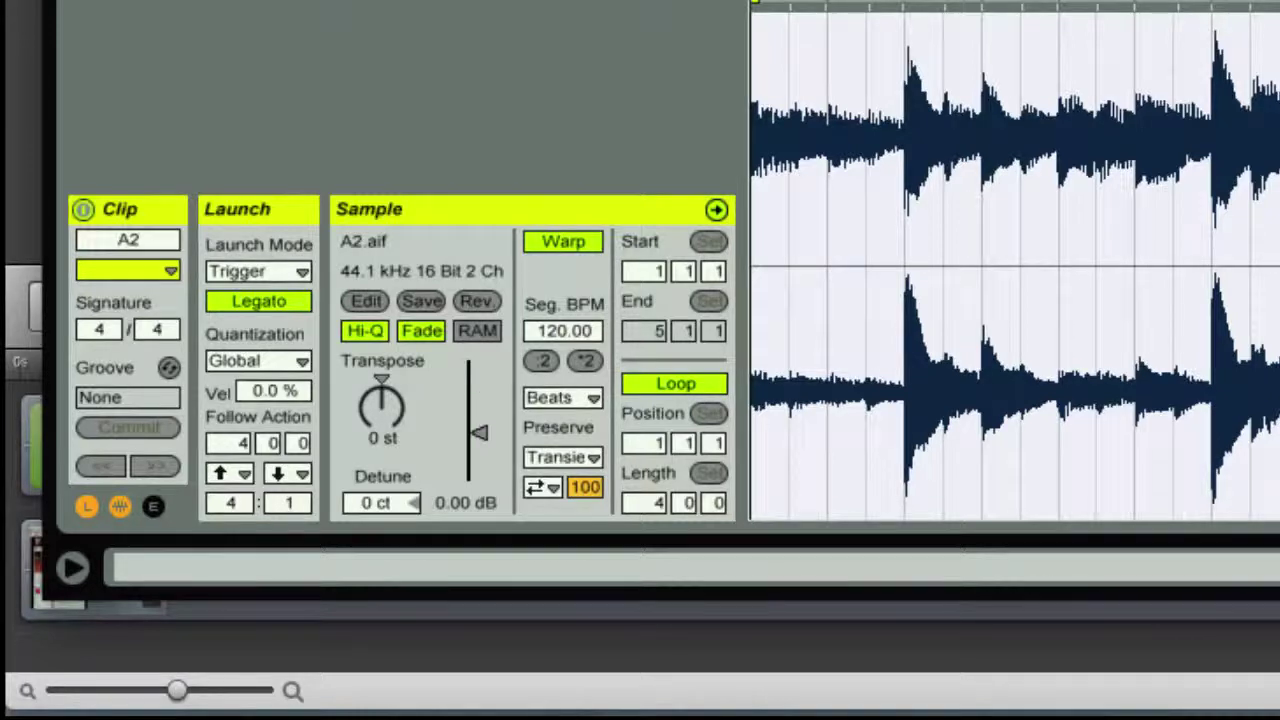
Step back and forth between clips B2 and A3, finishing on A3's follow action settings
{"action": "key", "text": "Down"}
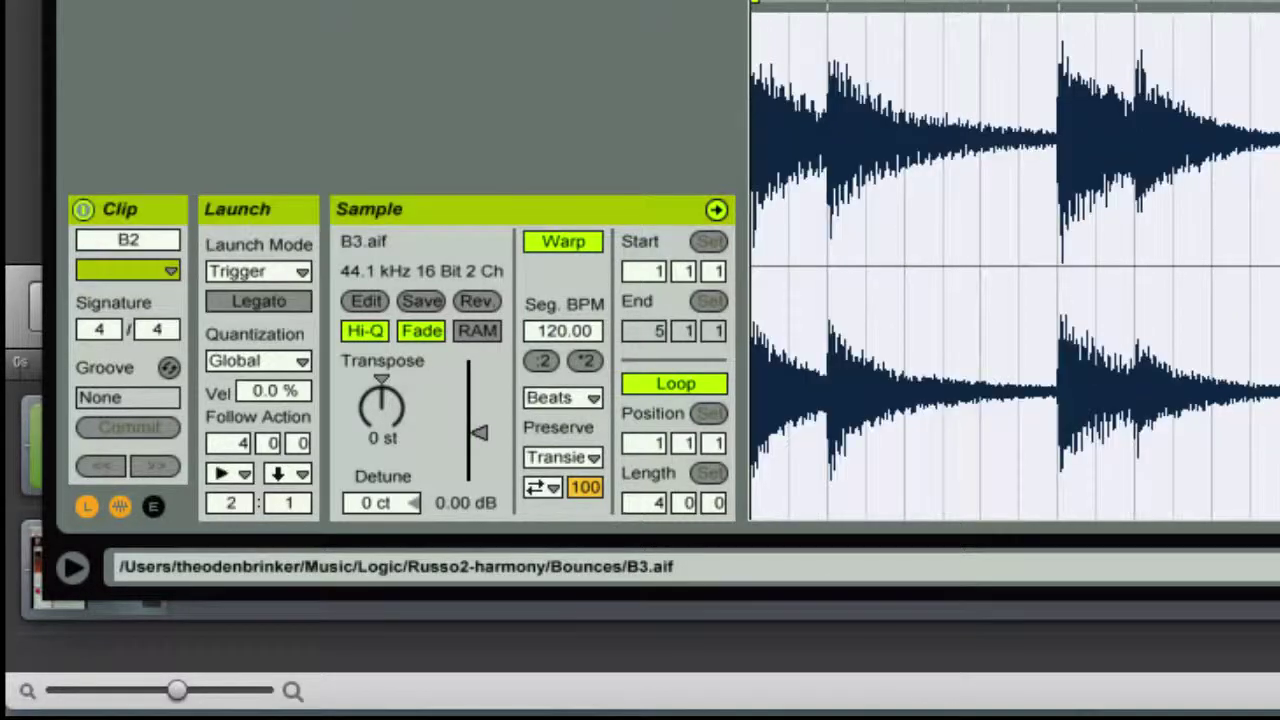
{"action": "key", "text": "Down"}
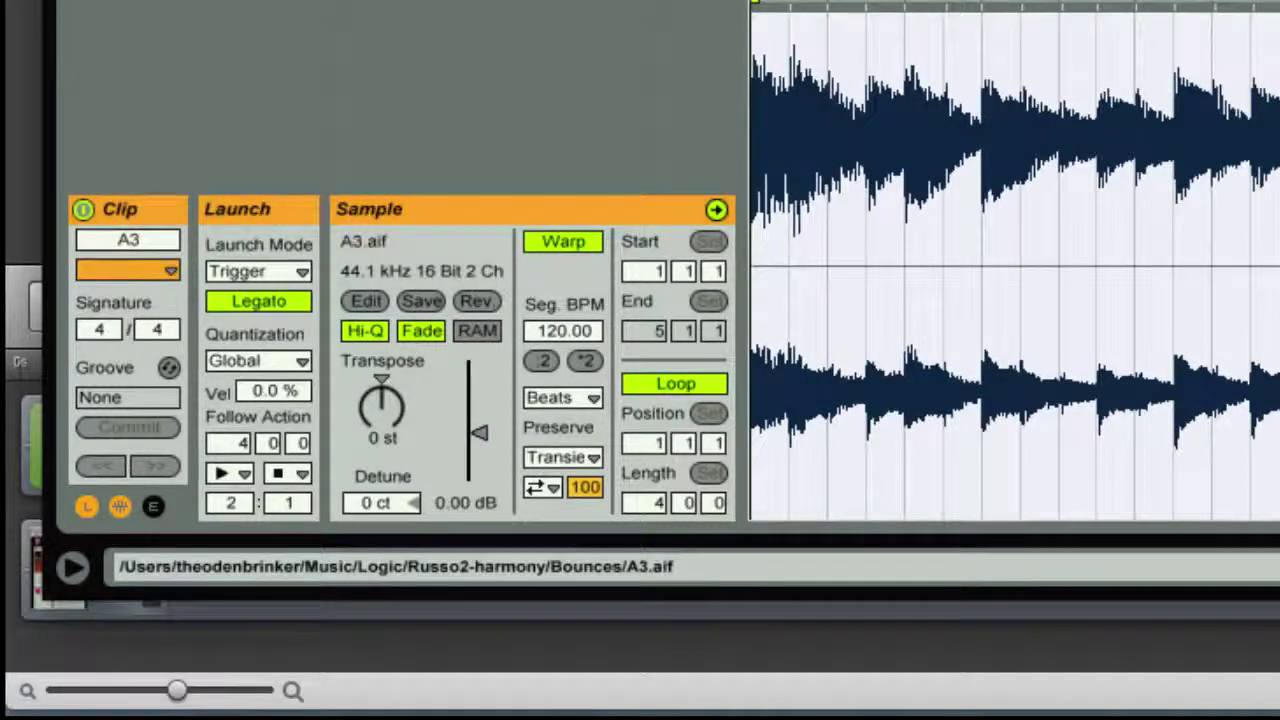
{"action": "key", "text": "Up"}
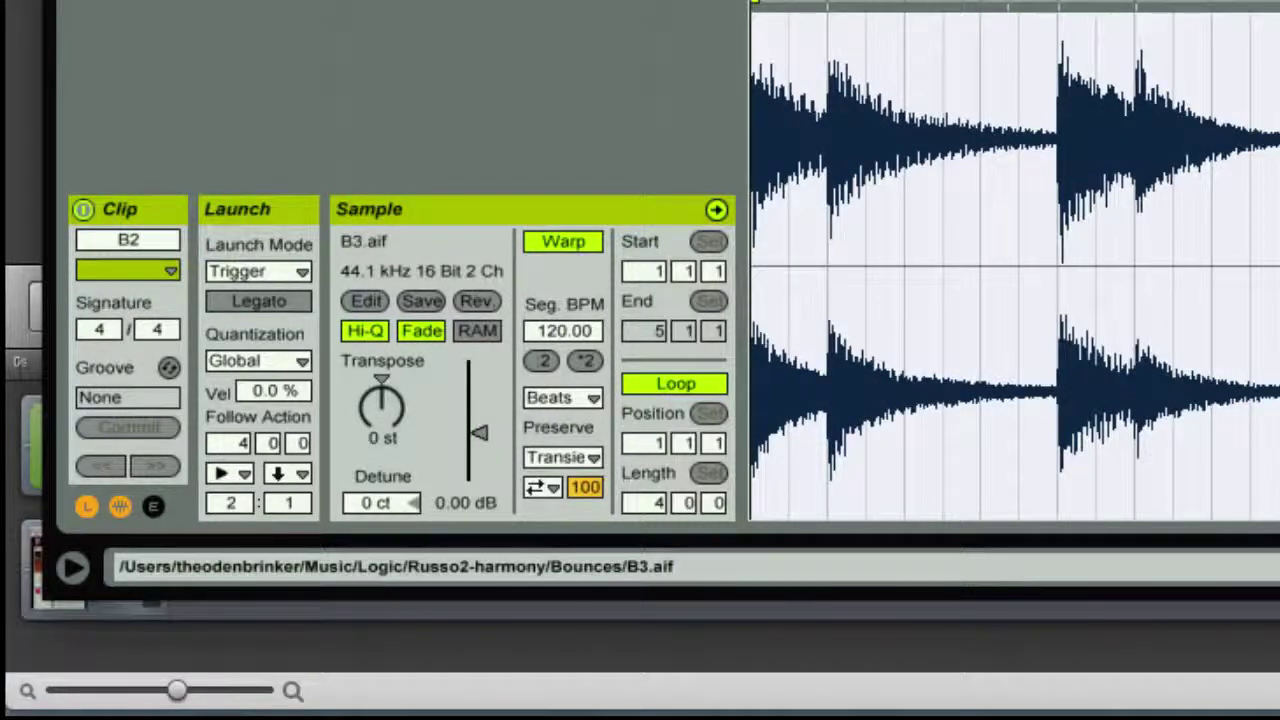
{"action": "key", "text": "Down"}
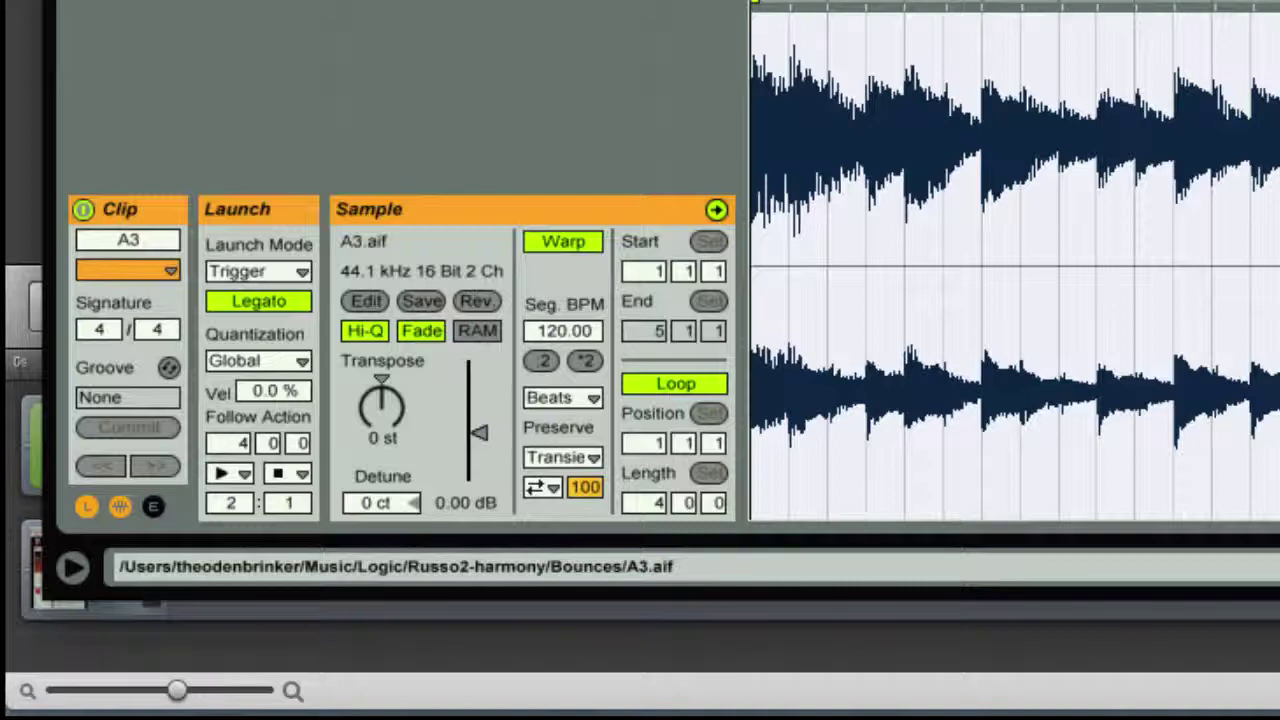
Lower clip A3's first follow action chance to 1, then view clips A1 and B1
{"action": "key", "text": "Down"}
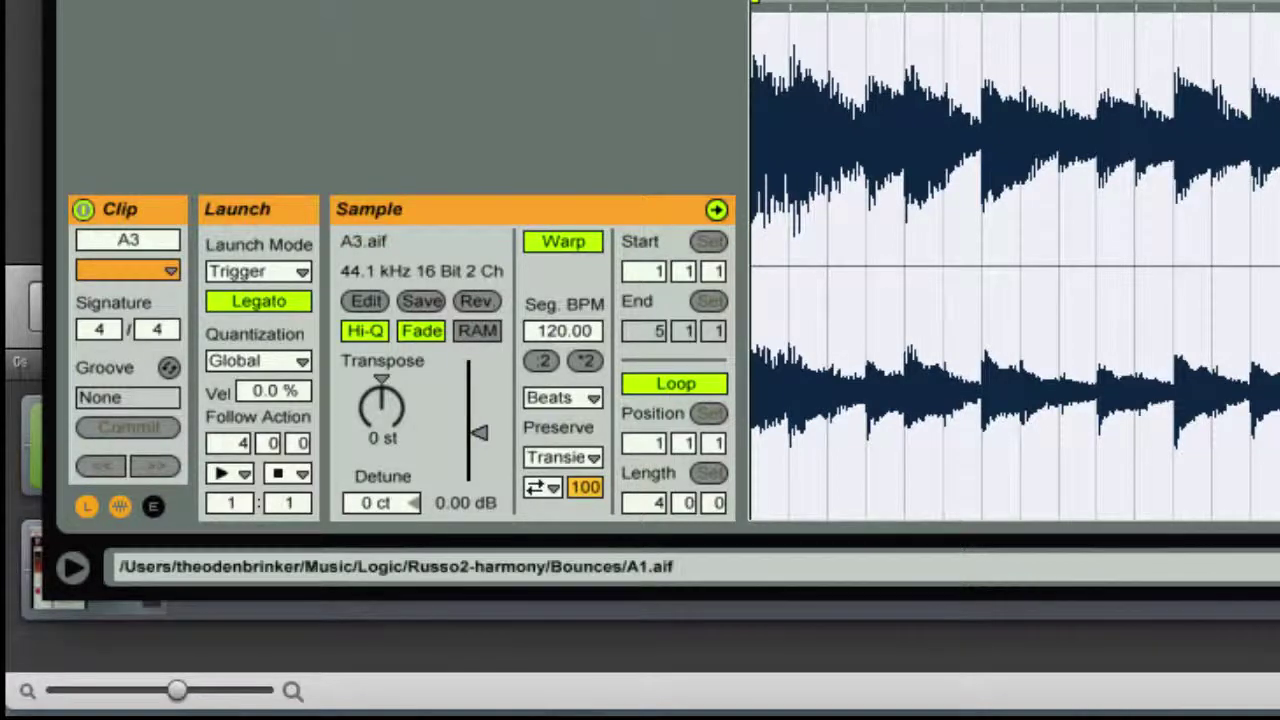
{"action": "key", "text": "Up"}
{"action": "key", "text": "Right"}
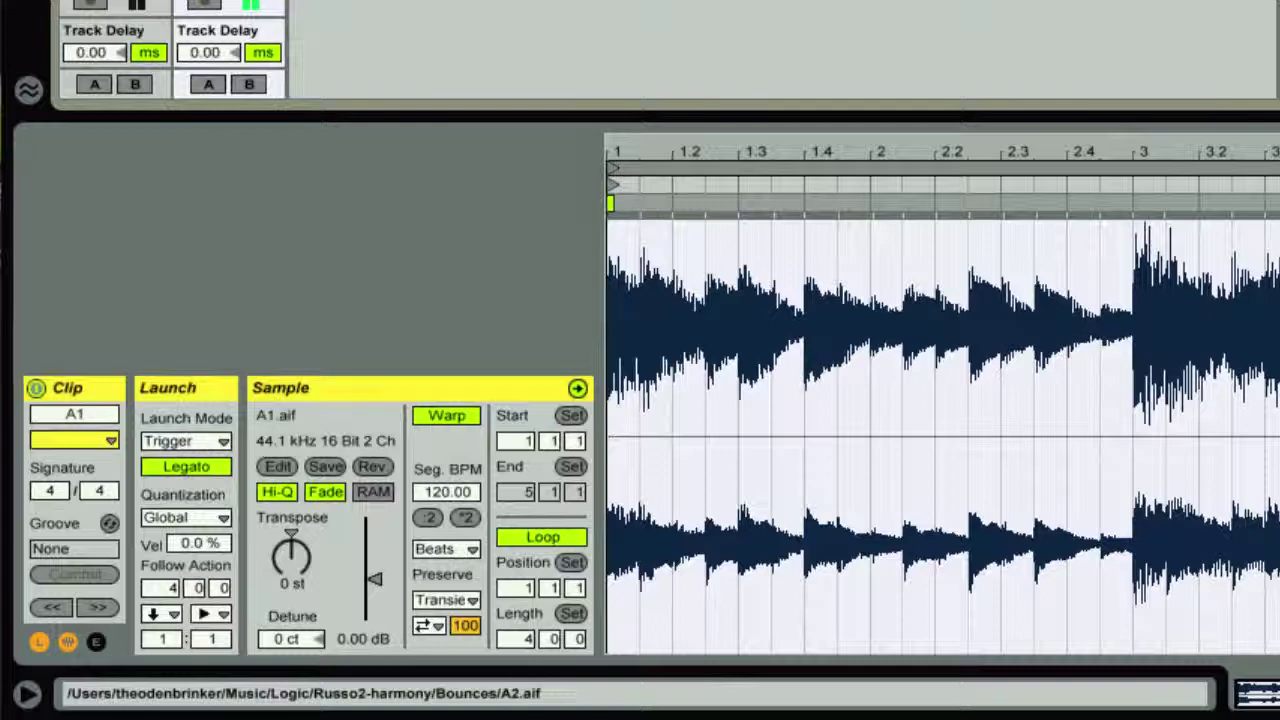
Stop the playing clips in Ableton Live
{"action": "key", "text": "space"}
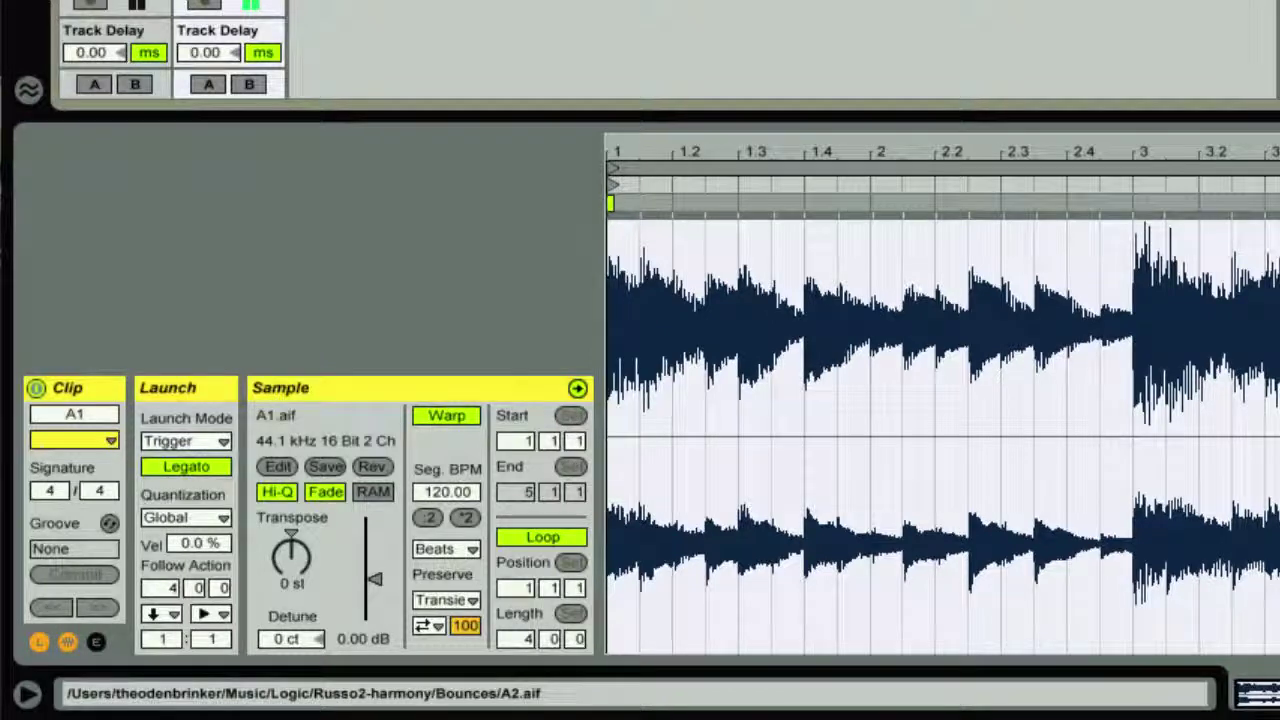